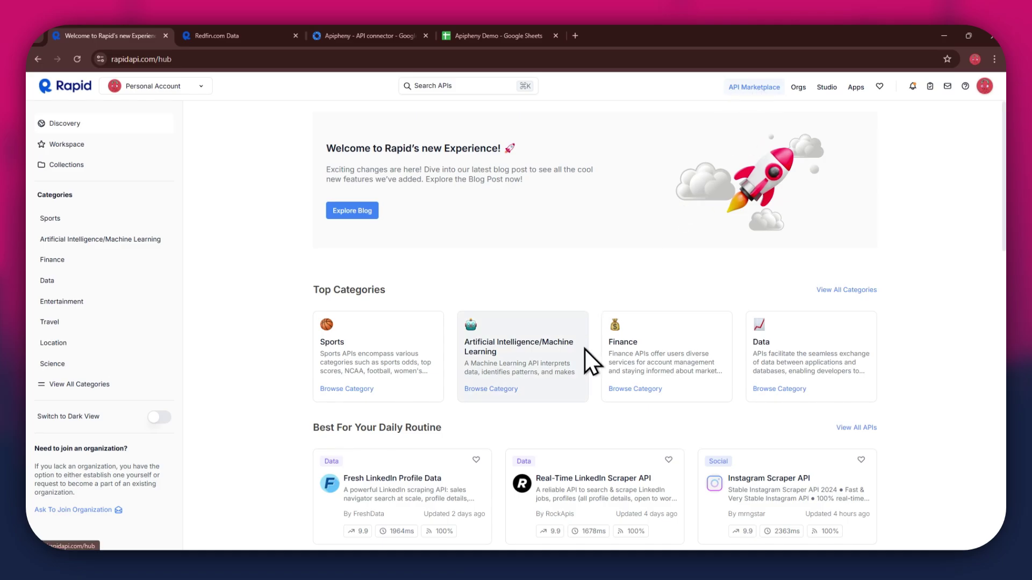
Search the API marketplace for "real estate" and browse the matching APIs
{"action": "scroll", "coordinate": [608, 359], "scroll_direction": "down", "scroll_amount": 5}
{"action": "scroll", "coordinate": [656, 345], "scroll_direction": "up", "scroll_amount": 1}
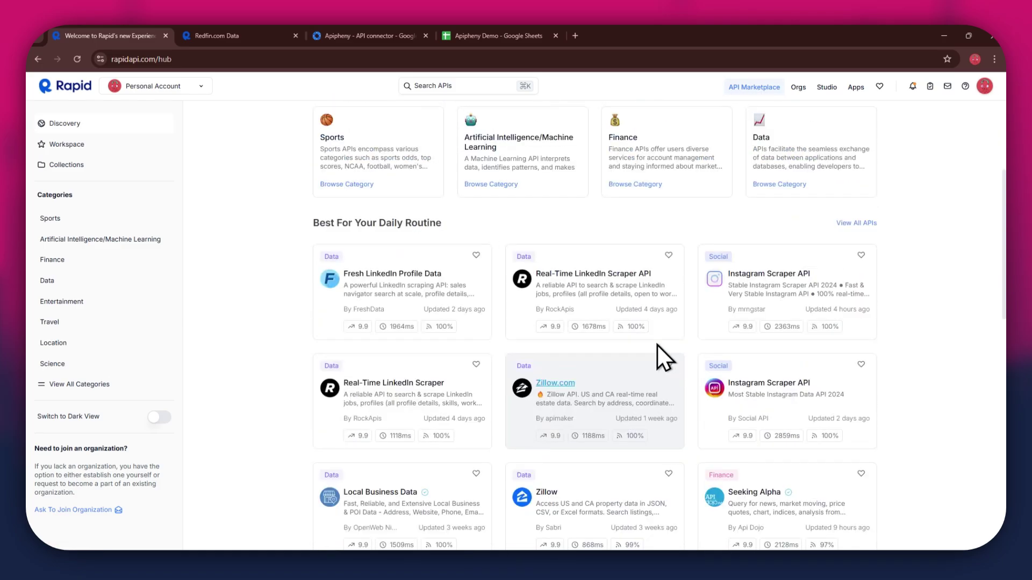
{"action": "scroll", "coordinate": [656, 345], "scroll_direction": "up", "scroll_amount": 3}
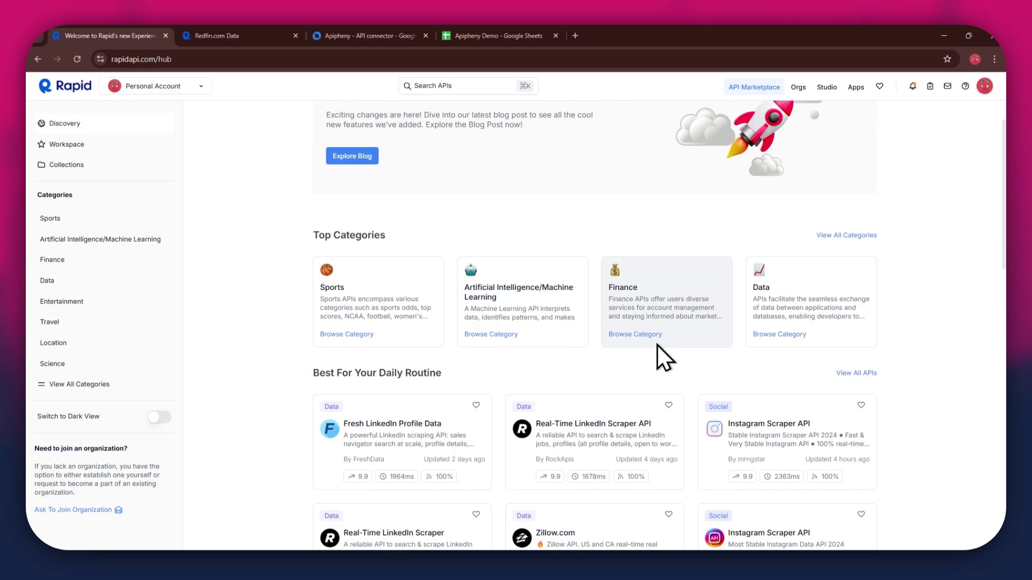
{"action": "left_click", "coordinate": [428, 93]}
{"action": "type", "text": "real estate"}
{"action": "key", "text": "Return"}
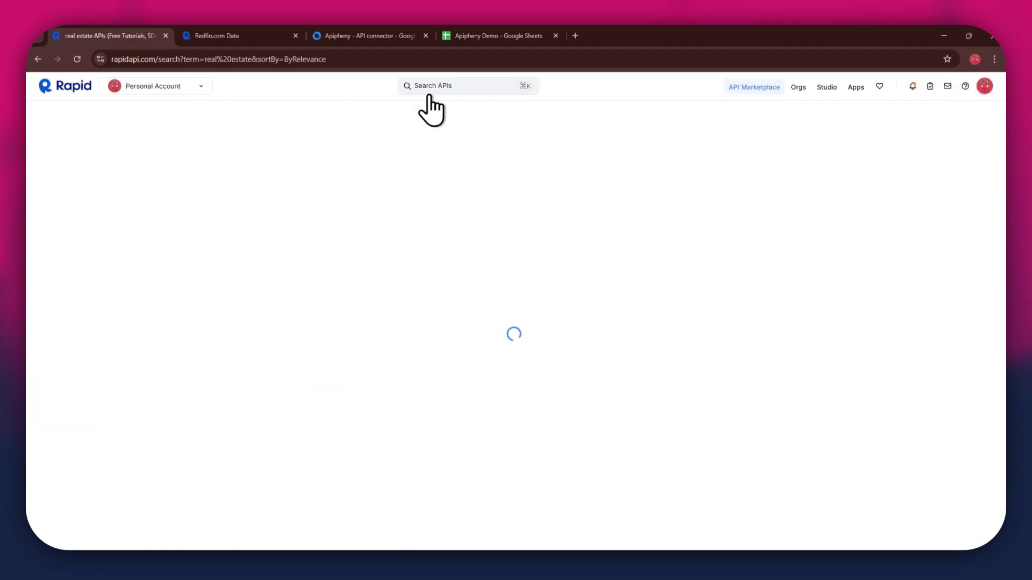
{"action": "scroll", "coordinate": [652, 322], "scroll_direction": "down", "scroll_amount": 4}
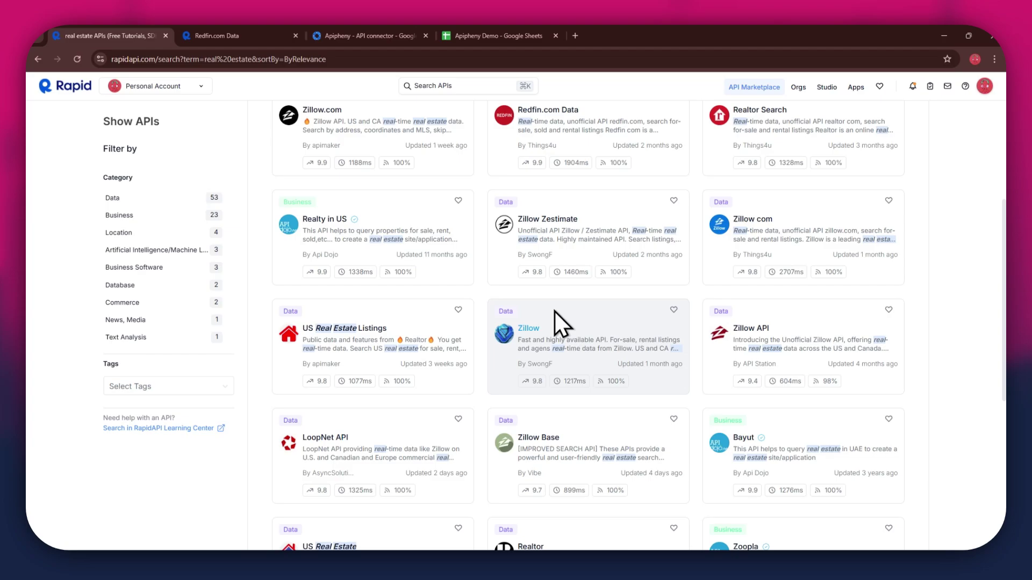
Subscribe to the free Basic plan of the Redfin.com Data API and open its properties/auto-complete endpoint
{"action": "left_click", "coordinate": [250, 43]}
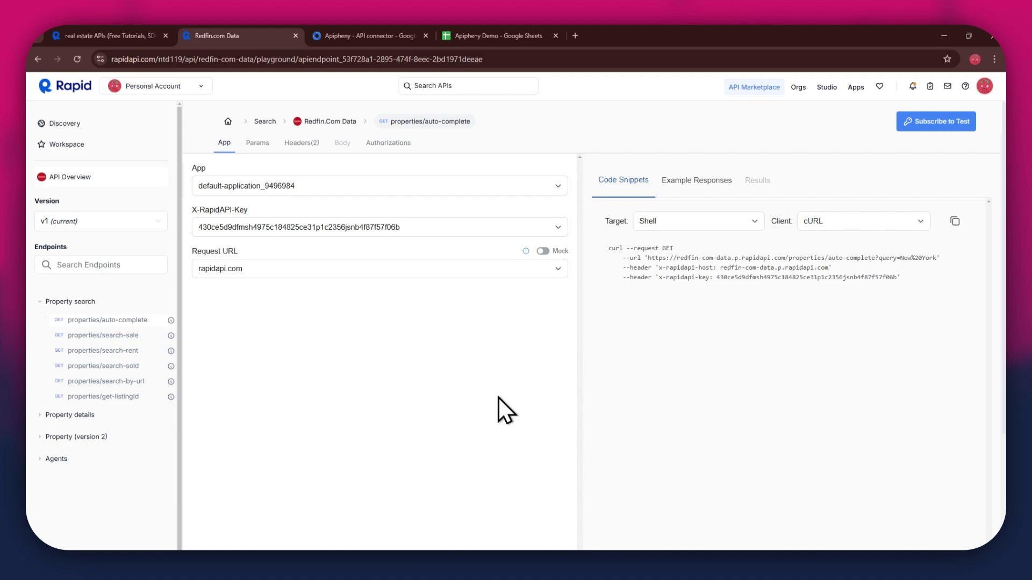
{"action": "left_click", "coordinate": [961, 129]}
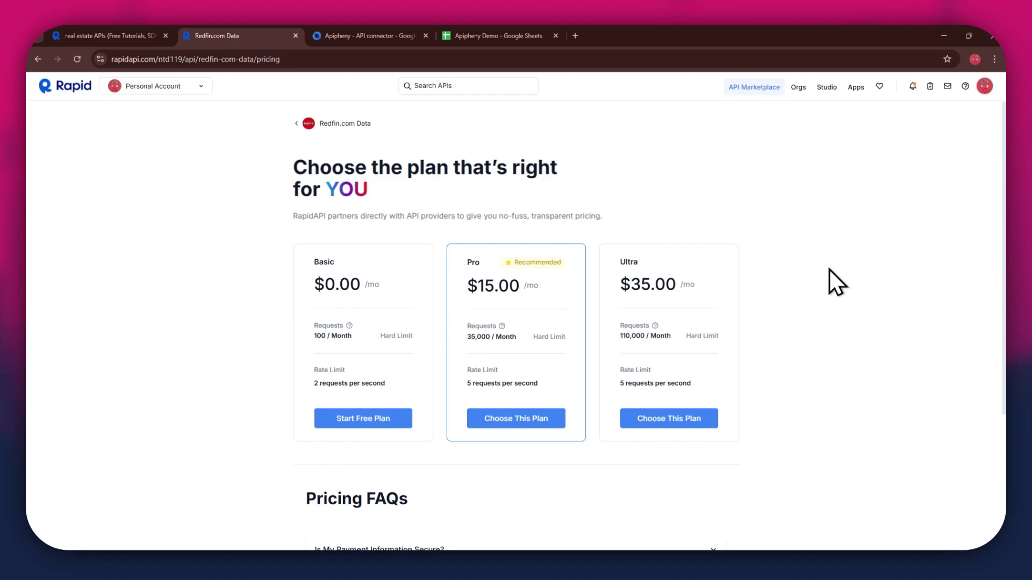
{"action": "left_click", "coordinate": [363, 418]}
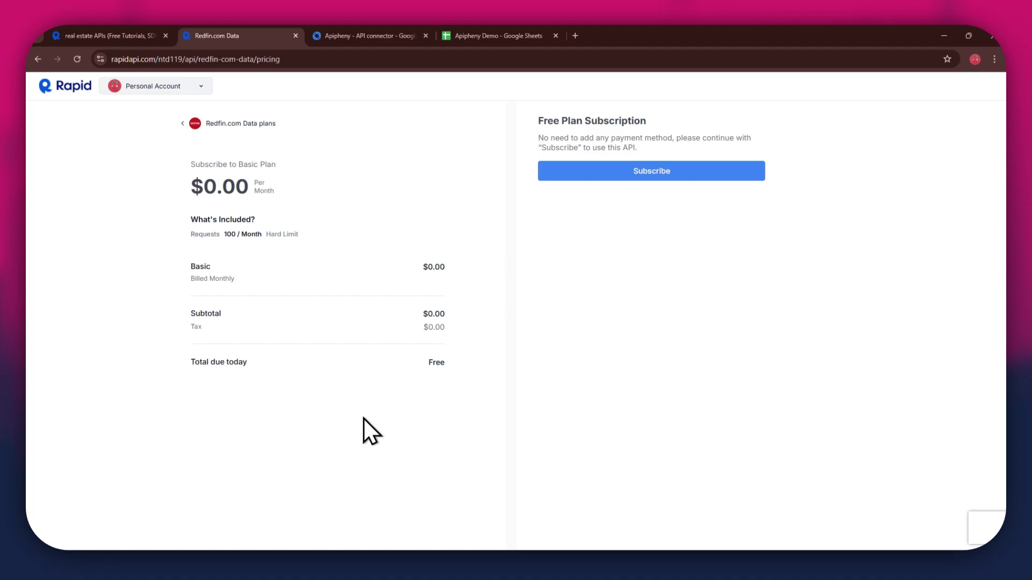
{"action": "left_click", "coordinate": [695, 168]}
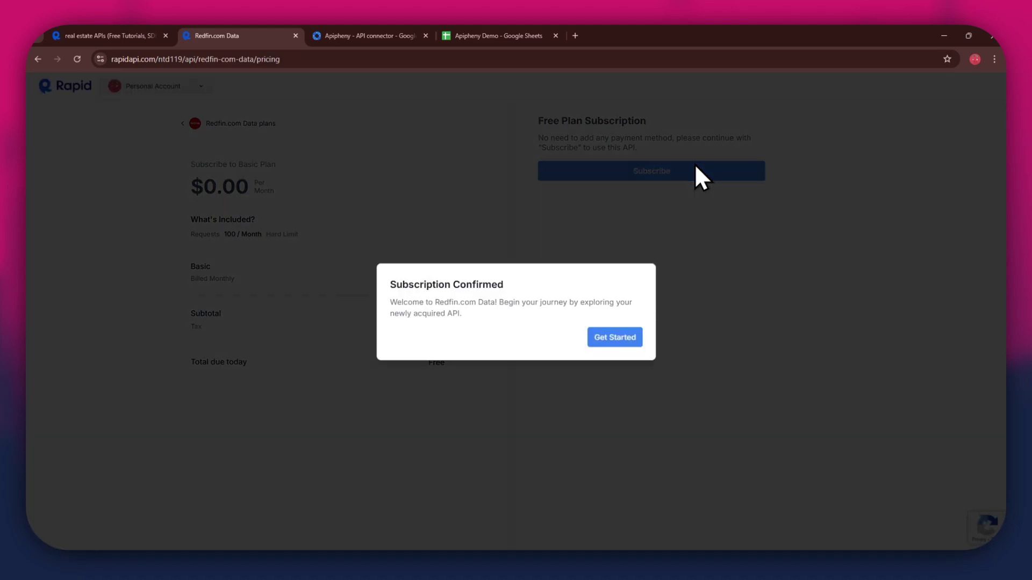
{"action": "left_click", "coordinate": [618, 337]}
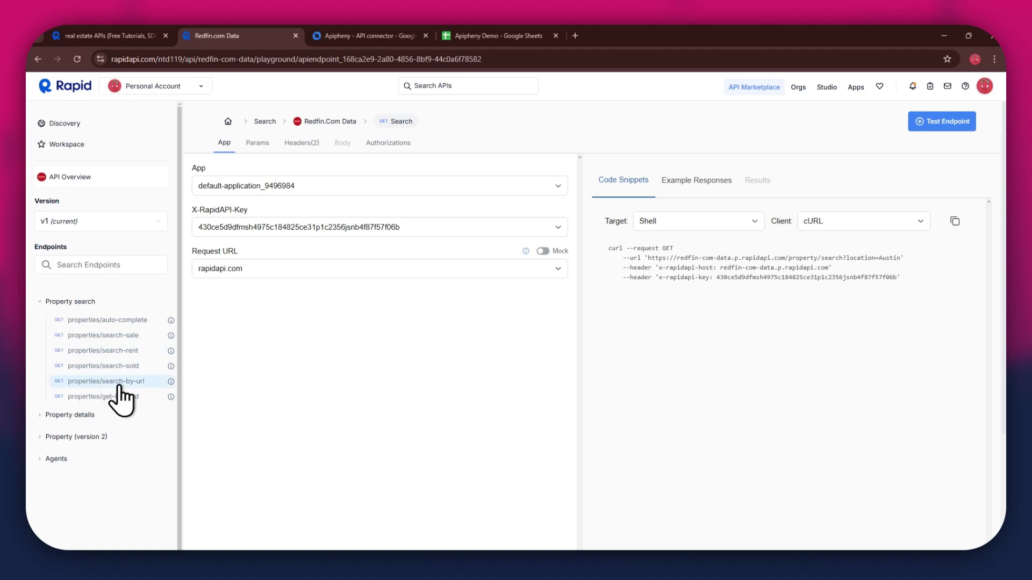
{"action": "left_click", "coordinate": [136, 322]}
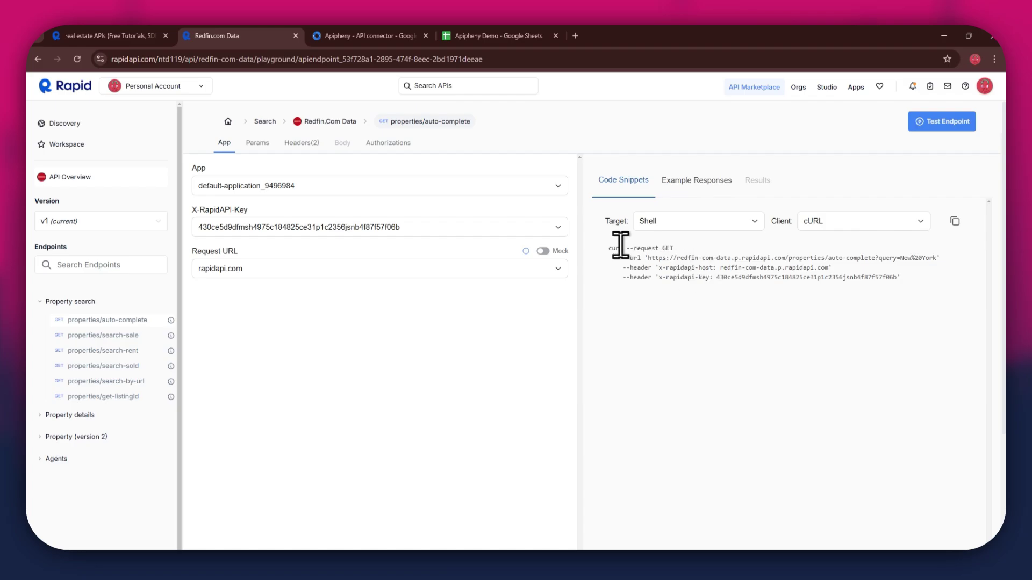
View the Apipheny add-on listing and open Apipheny's API import in the Apipheny Demo spreadsheet in Google Sheets
{"action": "left_click", "coordinate": [376, 36]}
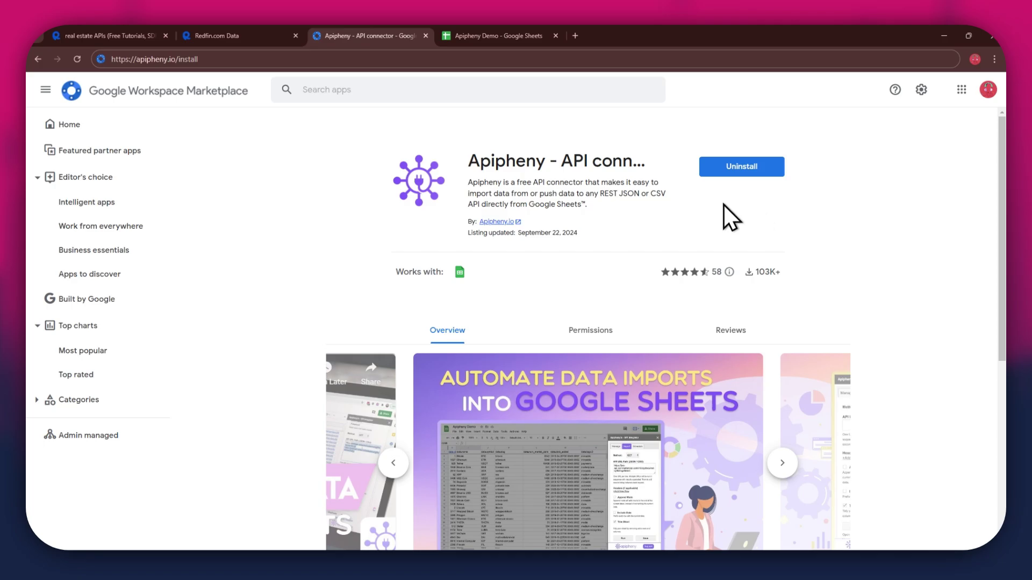
{"action": "left_click", "coordinate": [482, 36]}
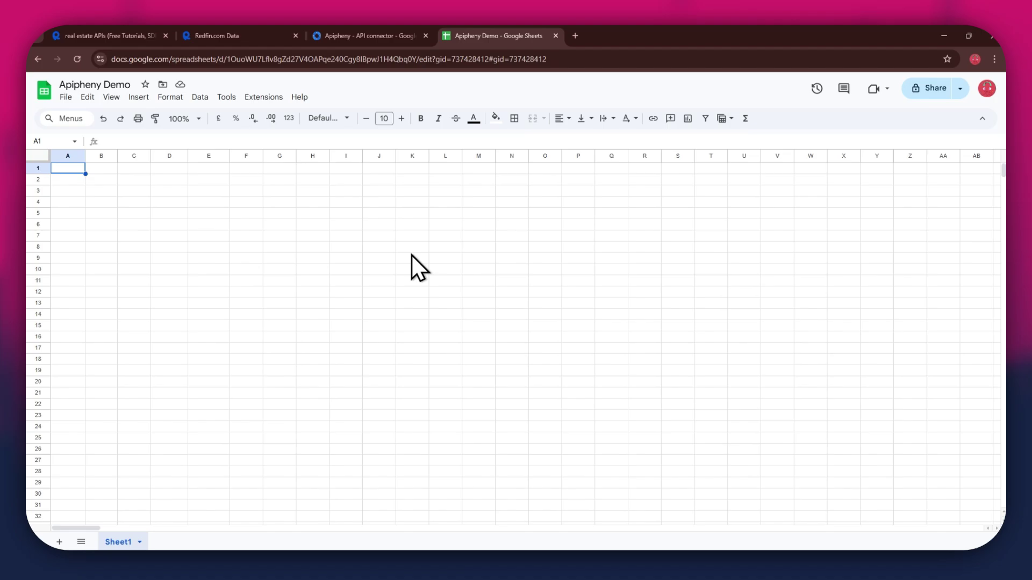
{"action": "left_click", "coordinate": [262, 98]}
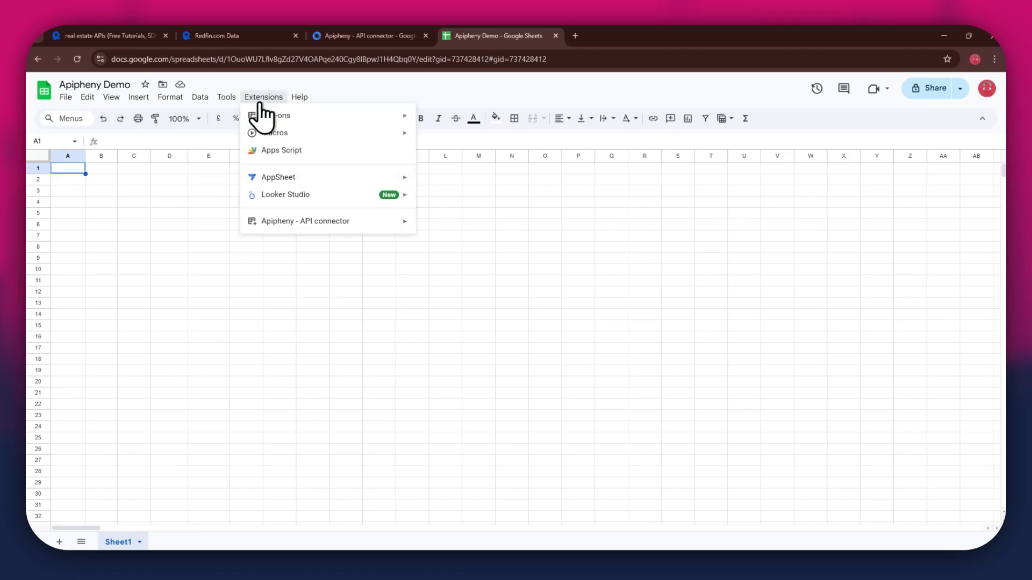
{"action": "mouse_move", "coordinate": [372, 222]}
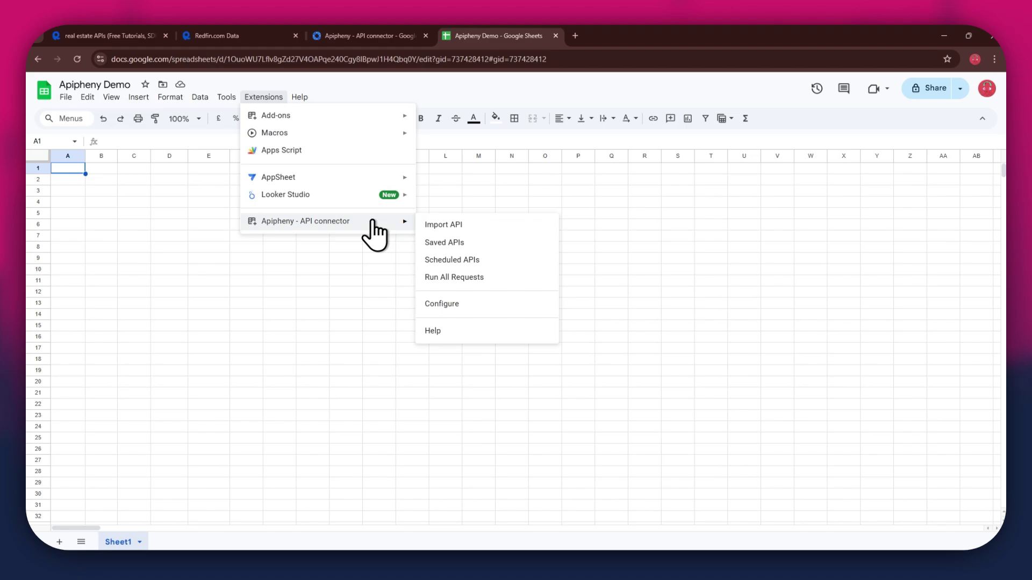
{"action": "left_click", "coordinate": [498, 225]}
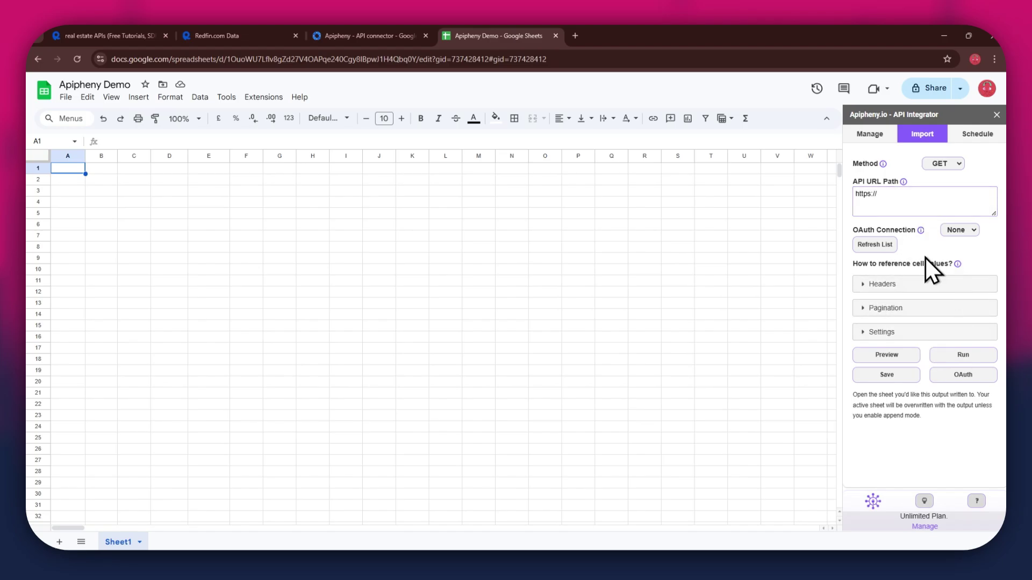
Copy the auto-complete request URL from the Redfin.com Data code snippet into Apipheny's API URL path, replacing the default text
{"action": "left_click", "coordinate": [239, 36]}
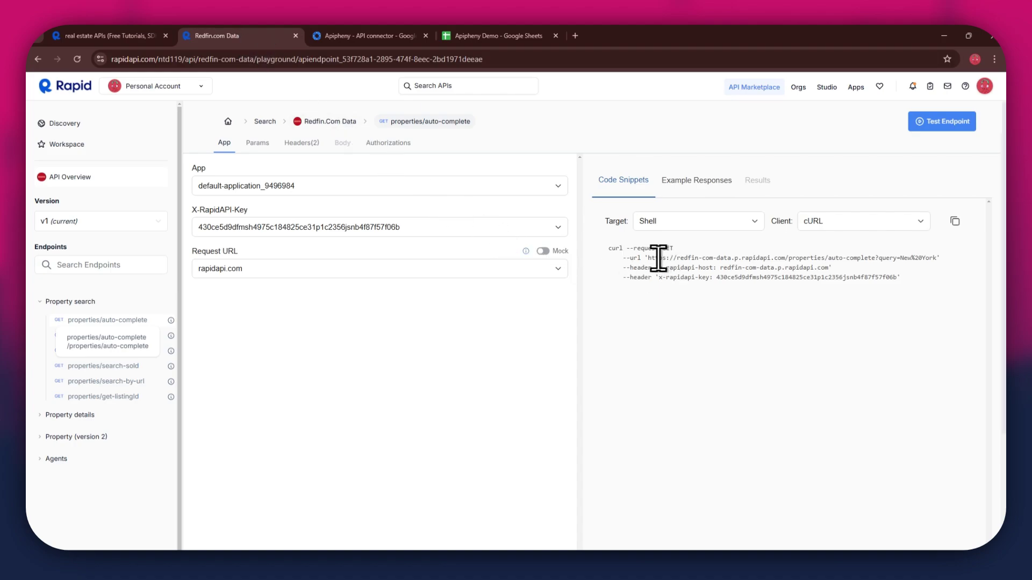
{"action": "left_click_drag", "start_coordinate": [647, 258], "coordinate": [932, 257]}
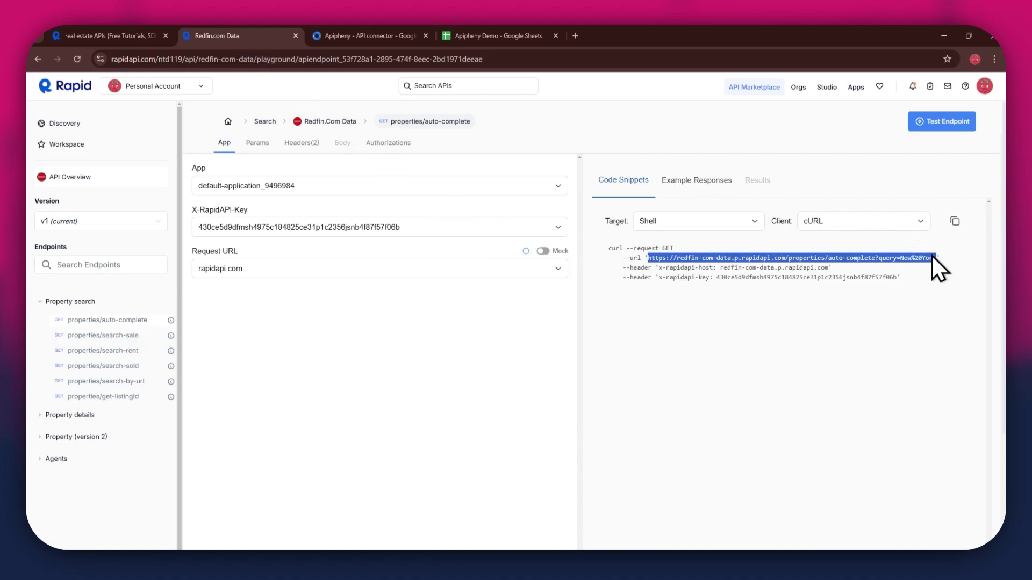
{"action": "left_click", "coordinate": [505, 38]}
{"action": "left_click", "coordinate": [908, 196]}
{"action": "key", "text": "ctrl+a"}
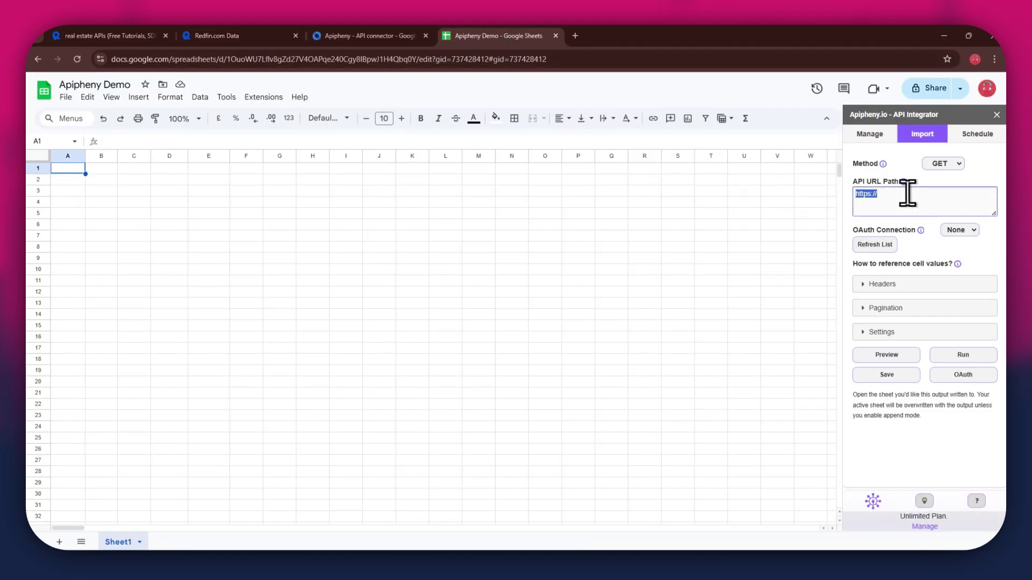
{"action": "type", "text": "https://redfin-com-data.p.rapidapi.com/properties/auto-complete?query=New%20York"}
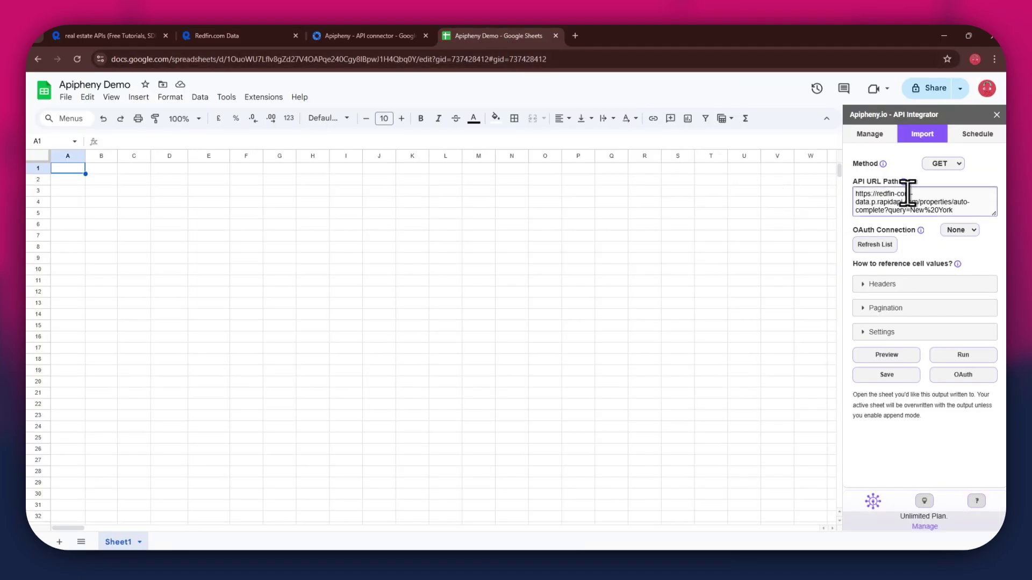
Add a second header row to the import request and copy x-rapidapi-host from the code snippet as the first header's key
{"action": "left_click", "coordinate": [869, 285]}
{"action": "left_click", "coordinate": [871, 311]}
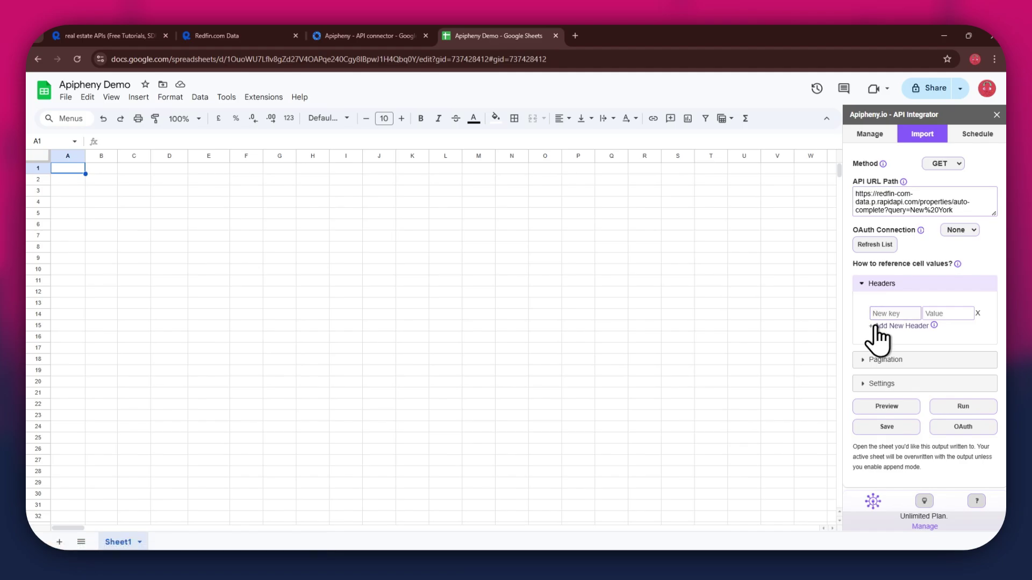
{"action": "left_click", "coordinate": [874, 326]}
{"action": "left_click", "coordinate": [877, 314]}
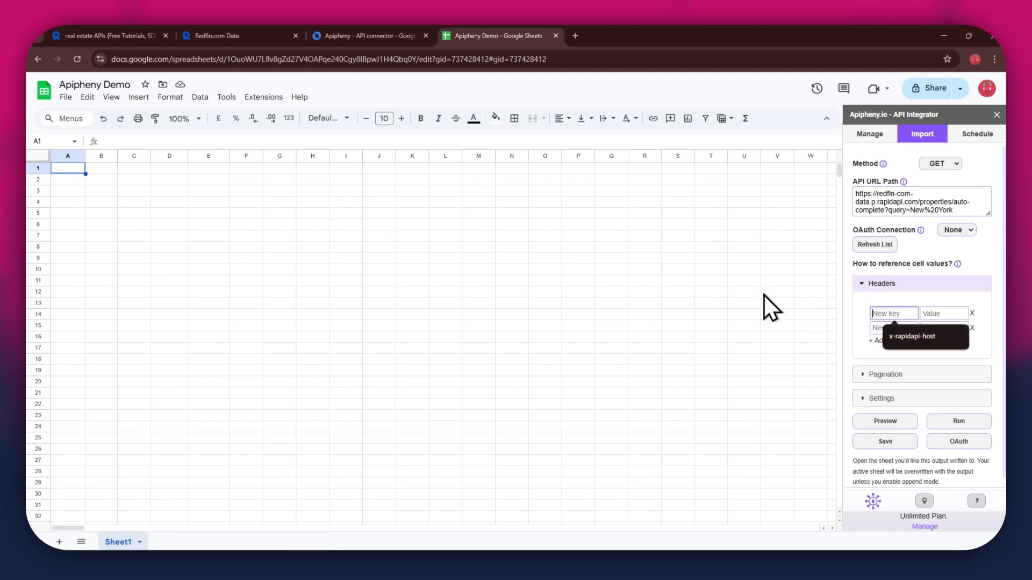
{"action": "left_click", "coordinate": [232, 34]}
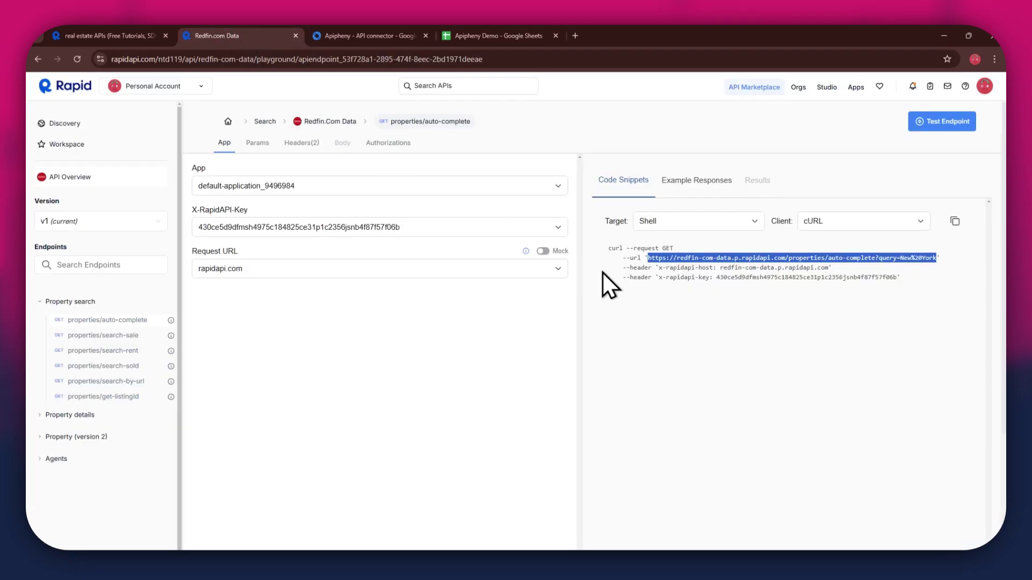
{"action": "left_click_drag", "start_coordinate": [659, 267], "coordinate": [702, 268]}
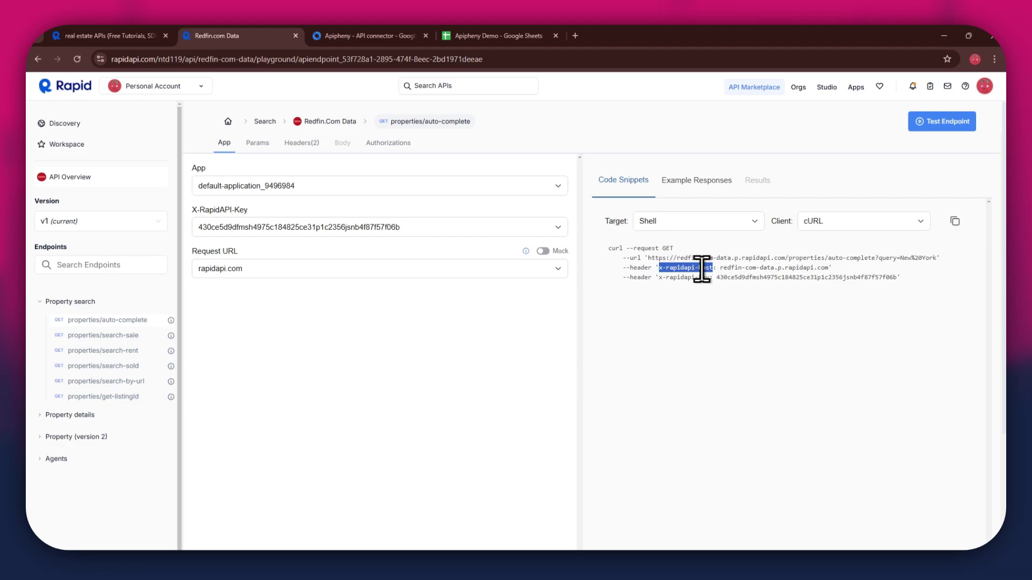
{"action": "key", "text": "ctrl+c"}
{"action": "left_click", "coordinate": [500, 35]}
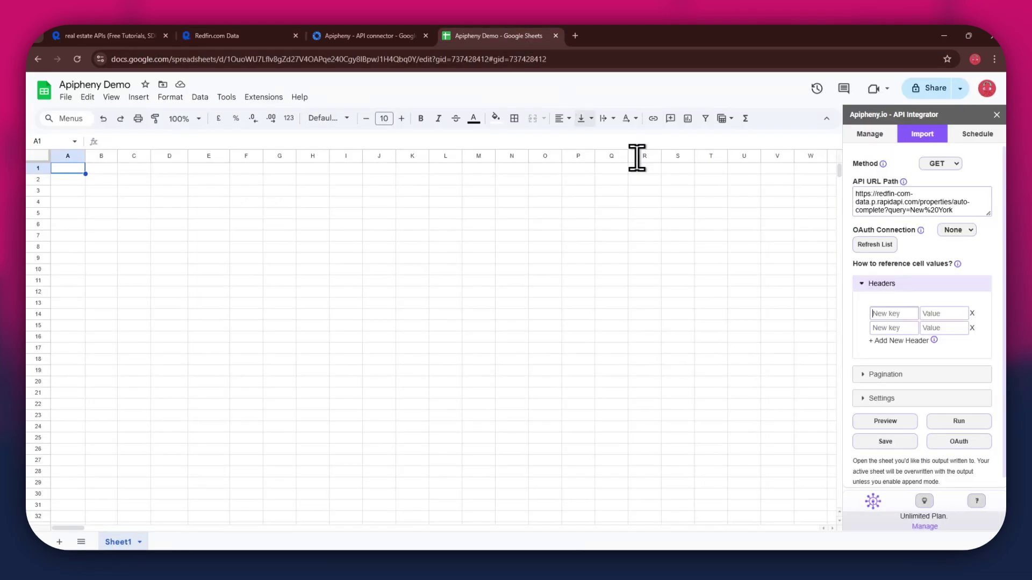
{"action": "key", "text": "ctrl+v"}
Copy redfin-com-data.p.rapidapi.com from the code snippet into the value of the x-rapidapi-host header
{"action": "left_click", "coordinate": [927, 314]}
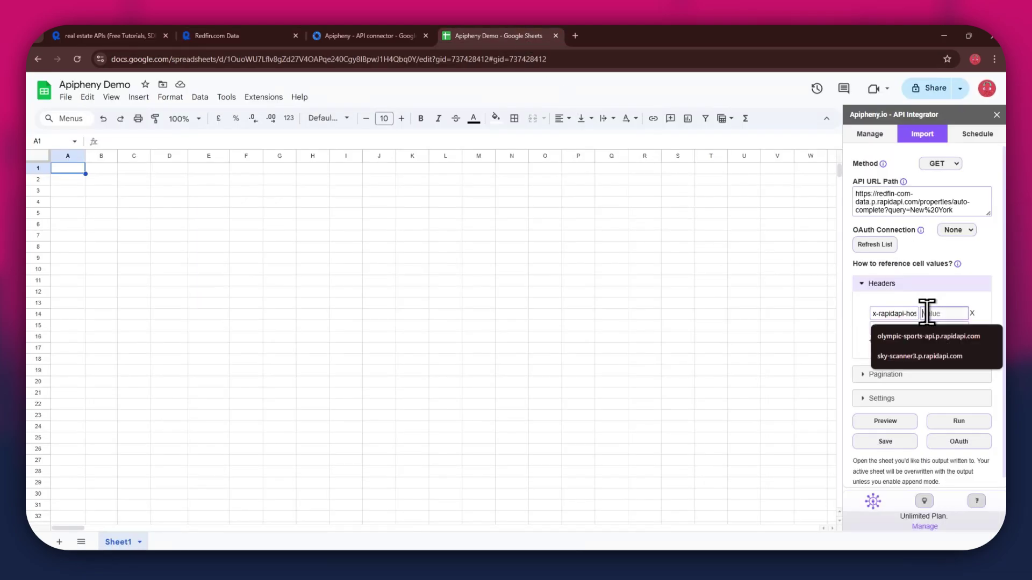
{"action": "left_click", "coordinate": [237, 35]}
{"action": "left_click", "coordinate": [732, 268]}
{"action": "left_click_drag", "start_coordinate": [732, 267], "coordinate": [801, 269]}
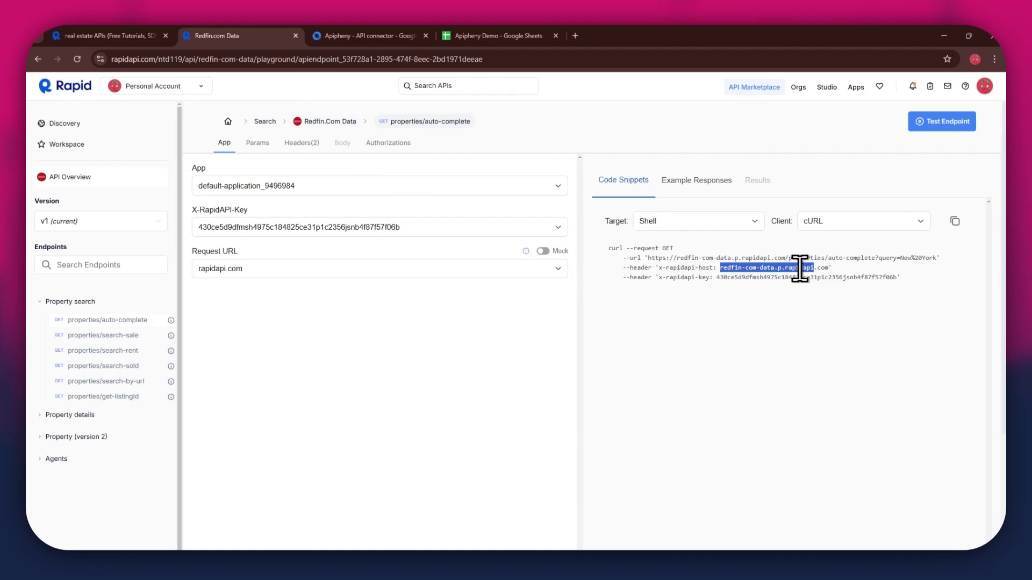
{"action": "left_click", "coordinate": [819, 269]}
{"action": "left_click_drag", "start_coordinate": [720, 268], "coordinate": [828, 268]}
{"action": "left_click", "coordinate": [504, 34]}
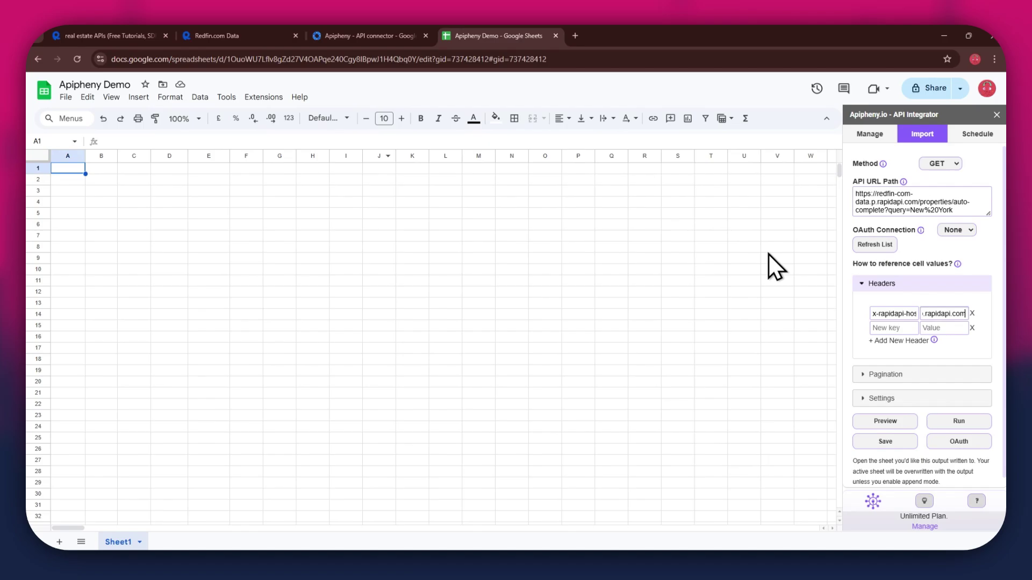
Copy x-rapidapi-key from the code snippet into the second header's key in Apipheny
{"action": "left_click", "coordinate": [899, 328]}
{"action": "left_click", "coordinate": [216, 36]}
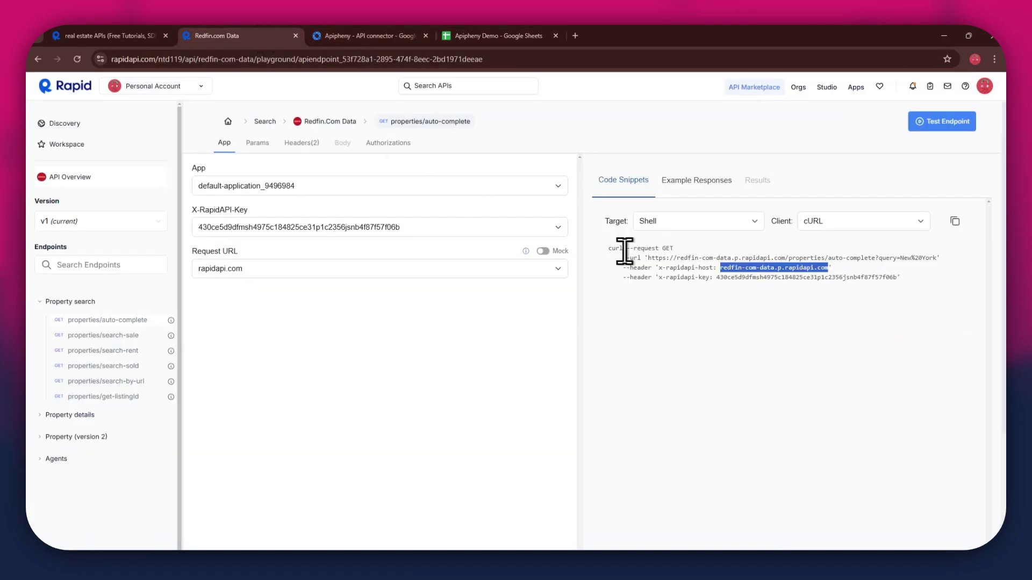
{"action": "left_click_drag", "start_coordinate": [658, 277], "coordinate": [701, 280]}
{"action": "key", "text": "ctrl+c"}
{"action": "left_click", "coordinate": [479, 38]}
{"action": "key", "text": "ctrl+v"}
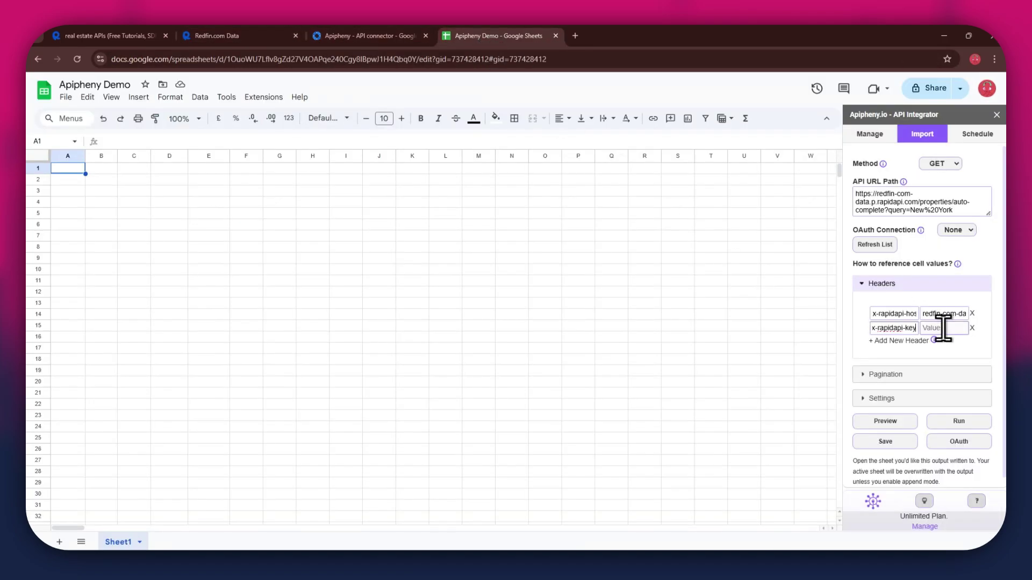
Copy the API key from the code snippet and paste it as the value of the x-rapidapi-key header
{"action": "left_click", "coordinate": [943, 327]}
{"action": "left_click", "coordinate": [279, 36]}
{"action": "double_click", "coordinate": [737, 276]}
{"action": "key", "text": "ctrl+c"}
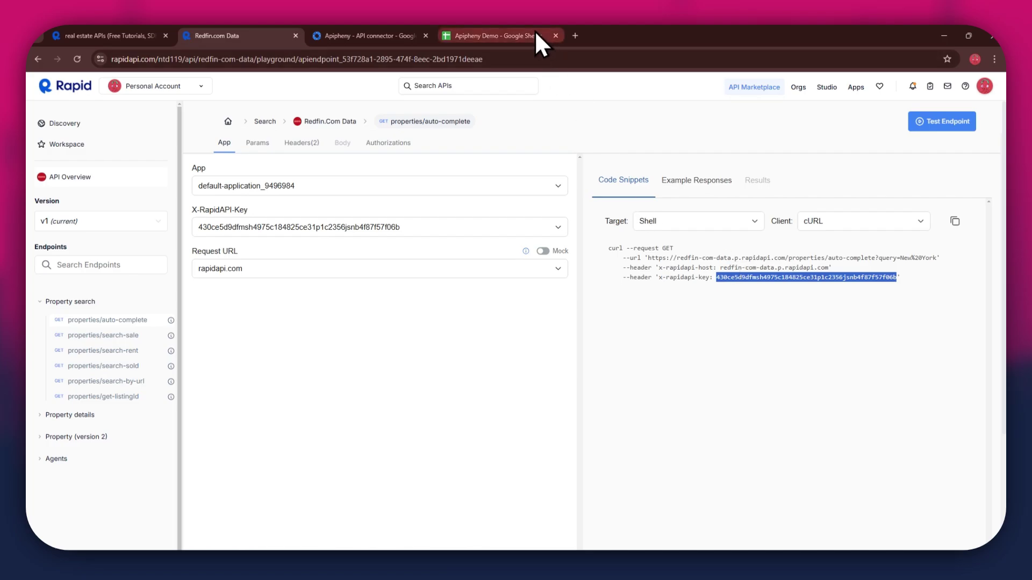
{"action": "left_click", "coordinate": [534, 33]}
{"action": "left_click", "coordinate": [946, 327]}
{"action": "key", "text": "ctrl+v"}
{"action": "left_click", "coordinate": [967, 360]}
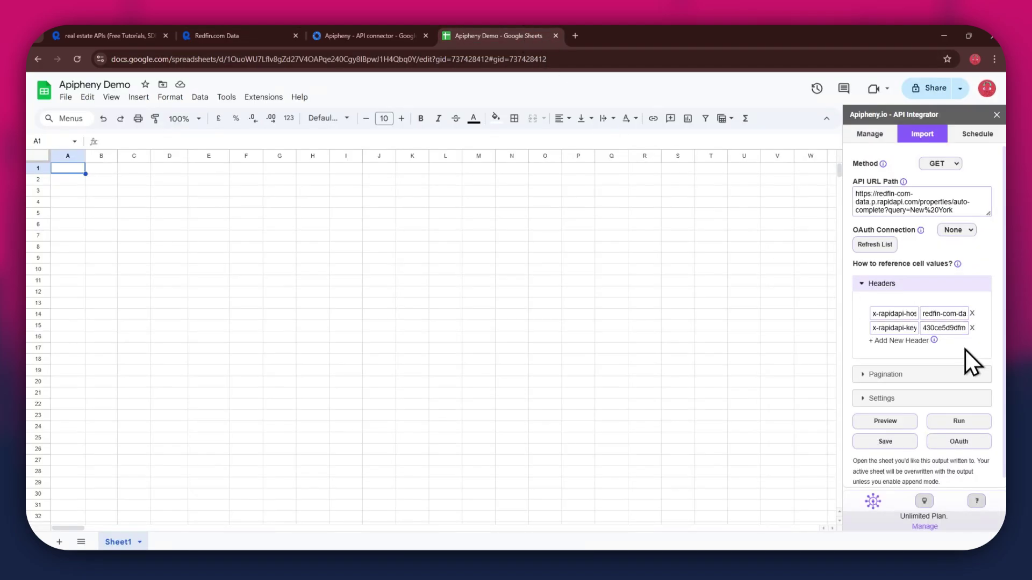
Run the API request and confirm overwriting the target sheet with its results
{"action": "left_click", "coordinate": [960, 421]}
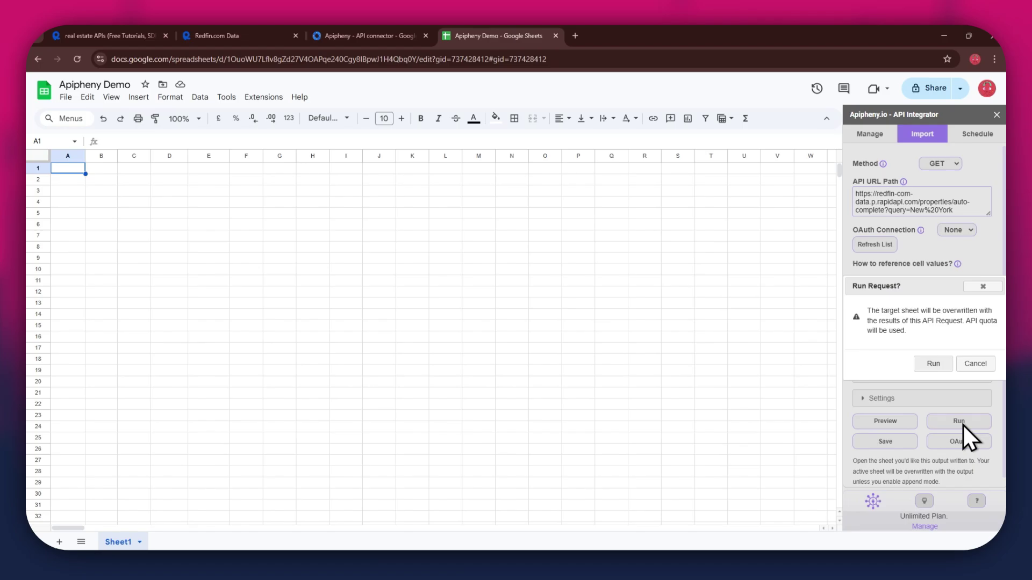
{"action": "left_click", "coordinate": [936, 369]}
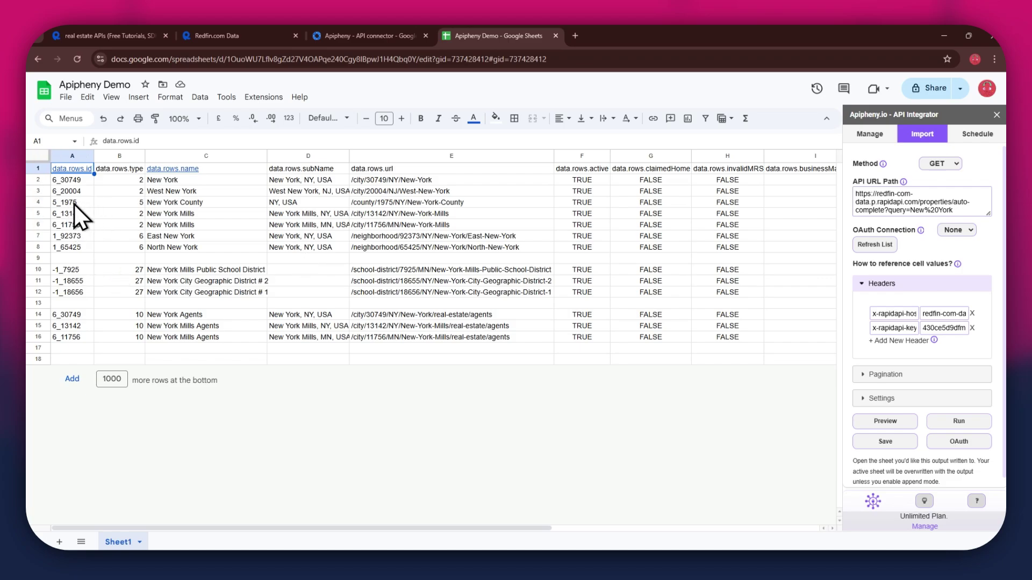
Copy North New York's region ID 1_65425 from the sheet and set it as the regionId parameter of Redfin.Com Data's properties/search-sale endpoint on RapidAPI
{"action": "left_click", "coordinate": [69, 246]}
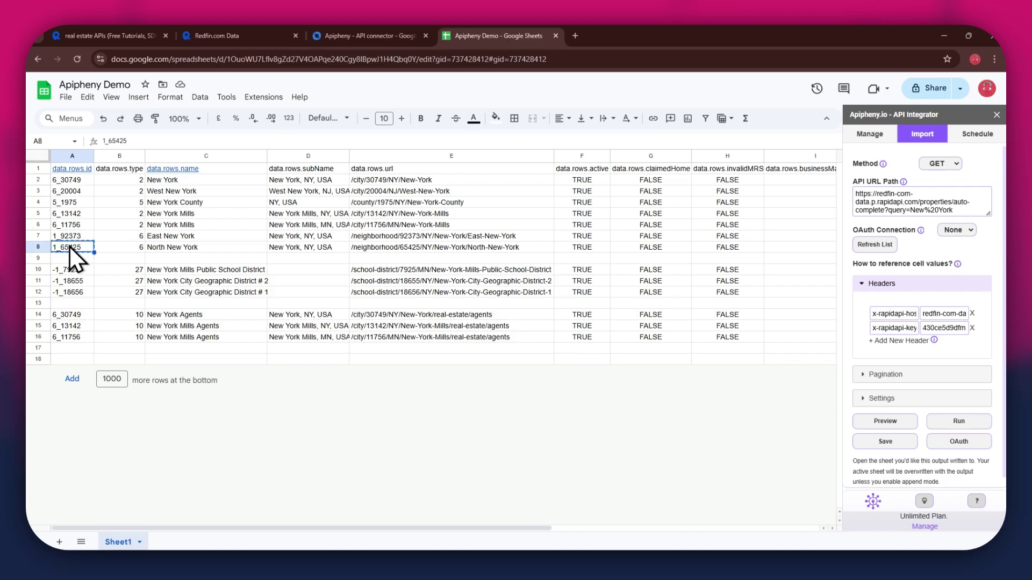
{"action": "left_click", "coordinate": [208, 37]}
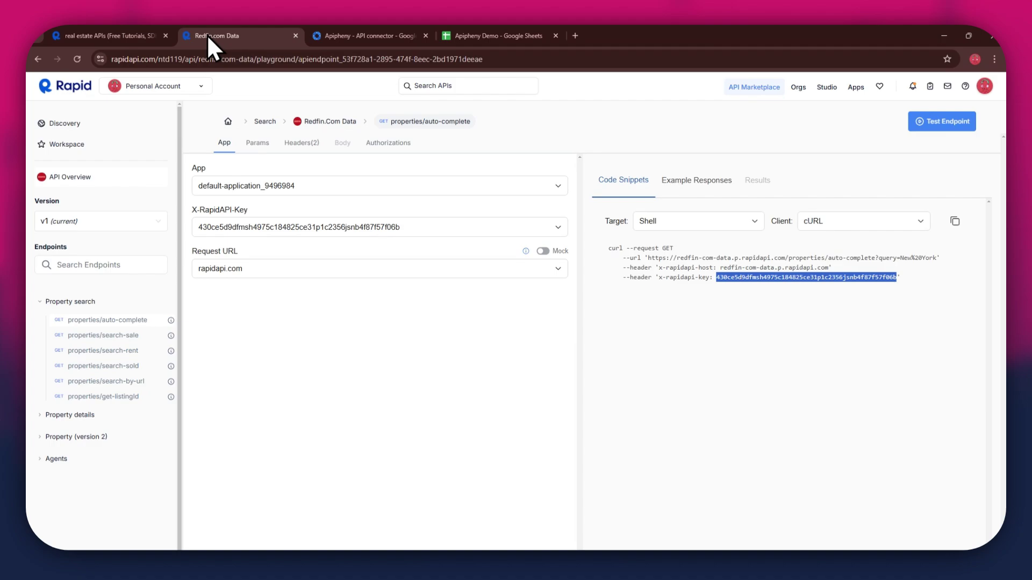
{"action": "left_click", "coordinate": [254, 149]}
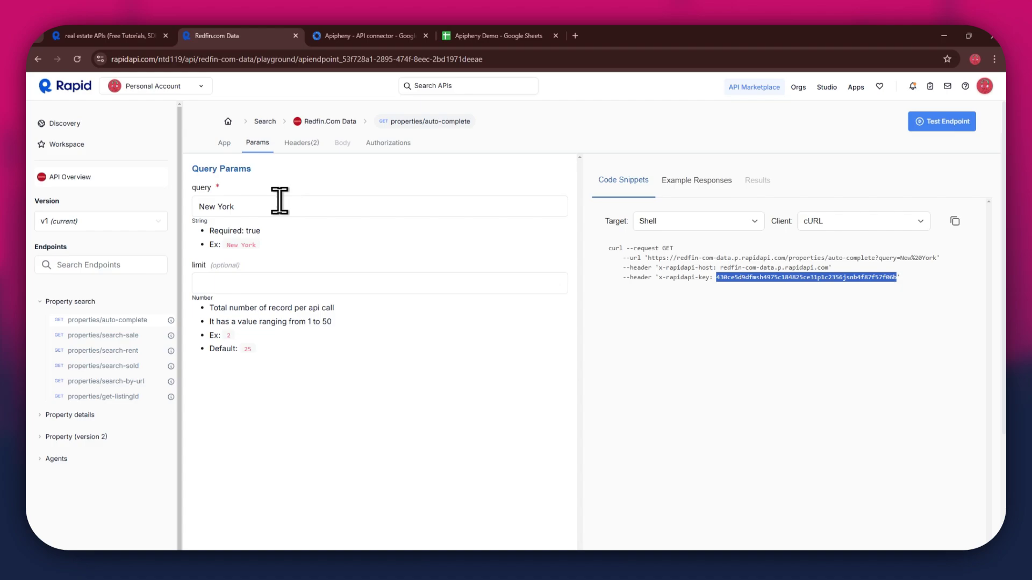
{"action": "left_click", "coordinate": [140, 337]}
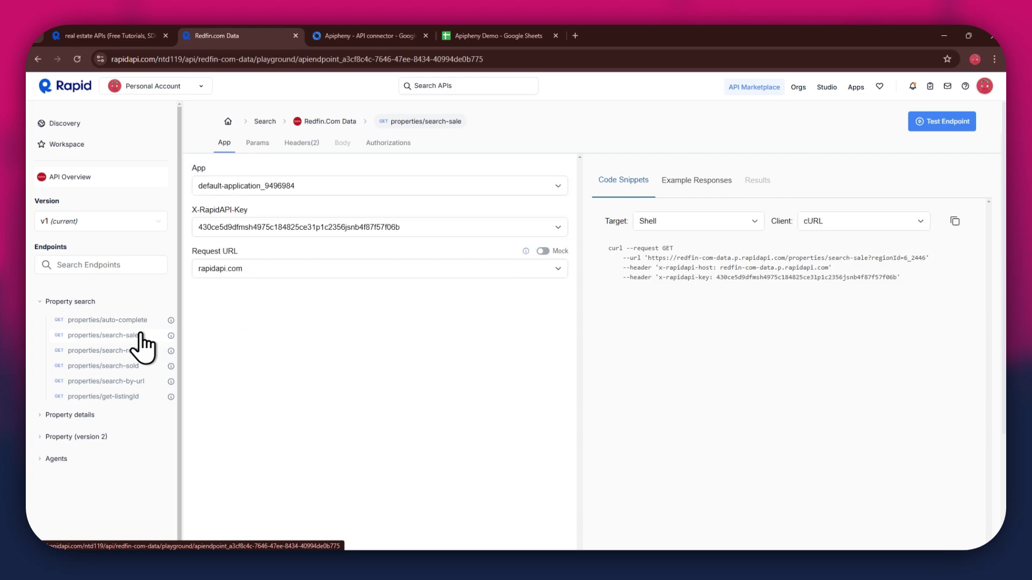
{"action": "left_click", "coordinate": [259, 144]}
{"action": "double_click", "coordinate": [254, 204]}
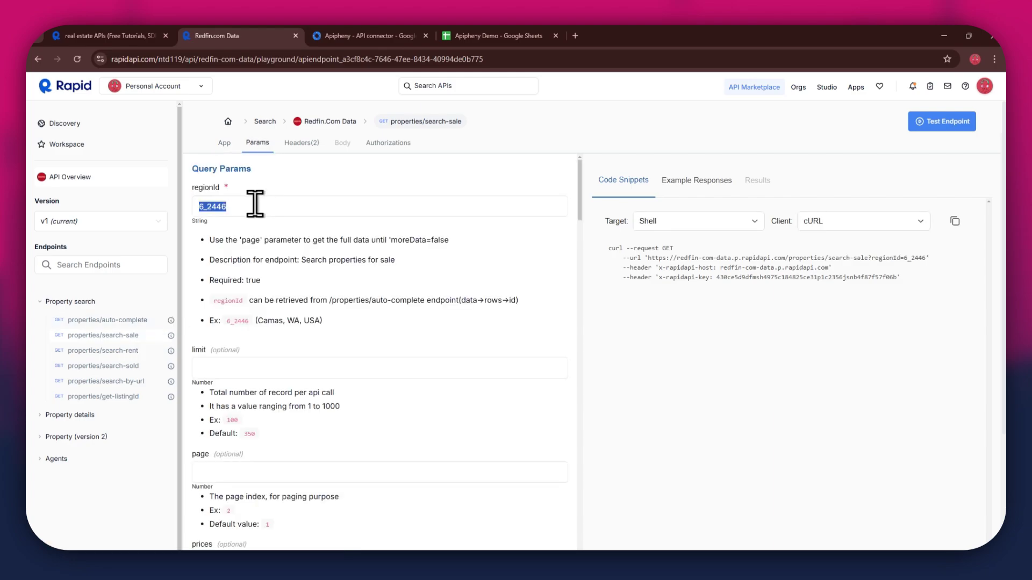
{"action": "key", "text": "ctrl+v"}
{"action": "left_click_drag", "start_coordinate": [648, 258], "coordinate": [923, 258]}
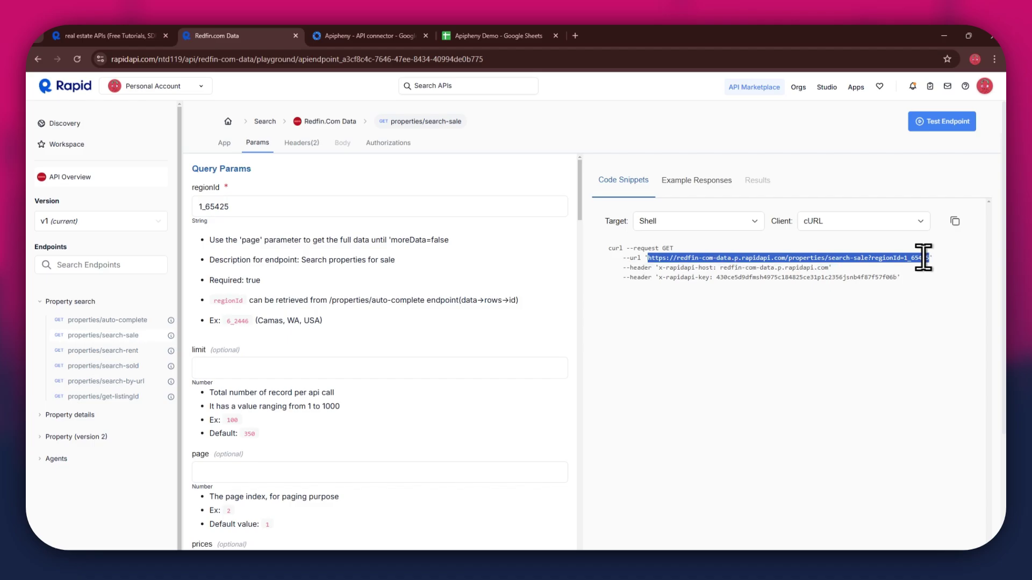
{"action": "left_click", "coordinate": [469, 32]}
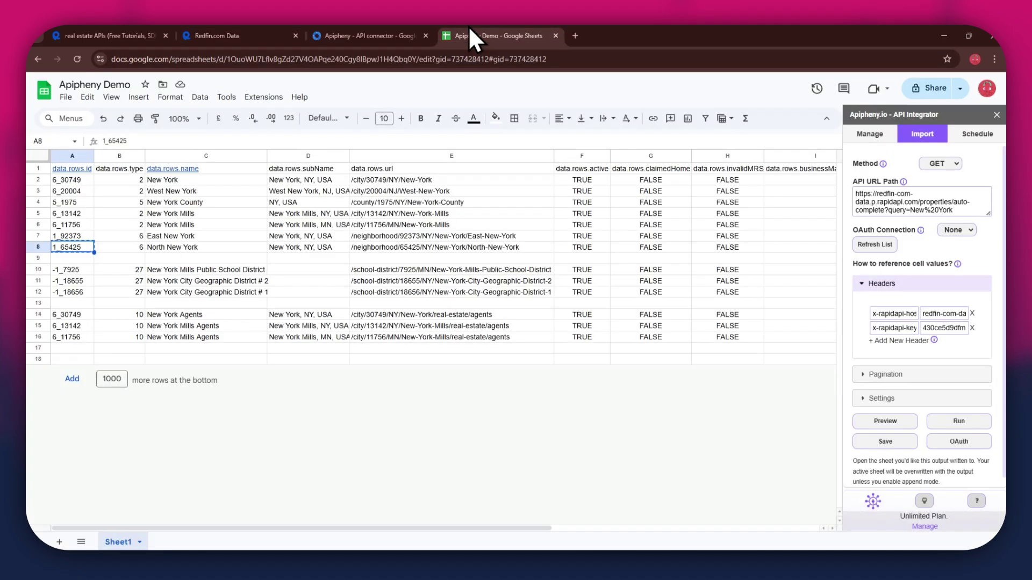
{"action": "left_click", "coordinate": [912, 207]}
{"action": "key", "text": "ctrl+a"}
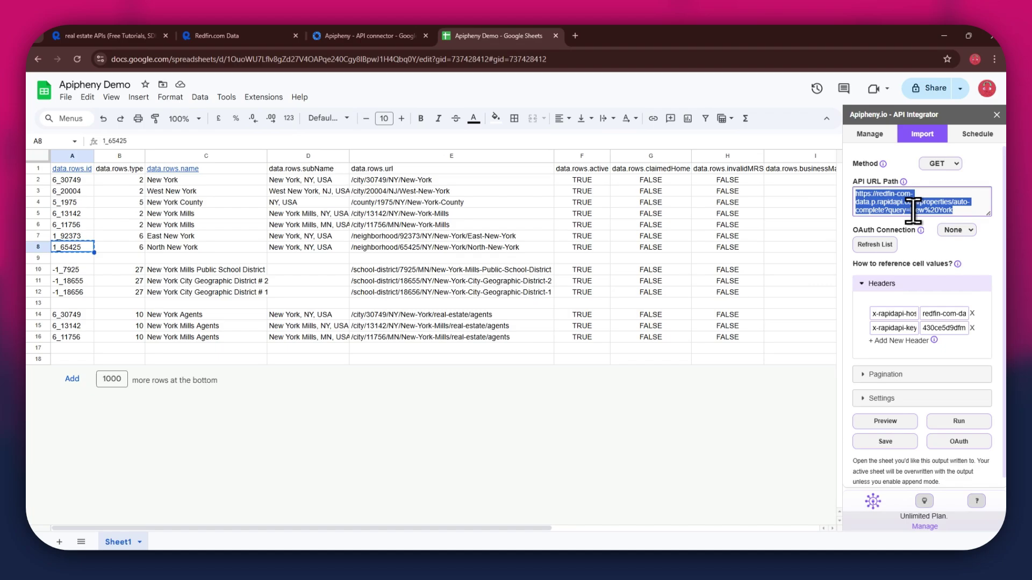
{"action": "key", "text": "ctrl+v"}
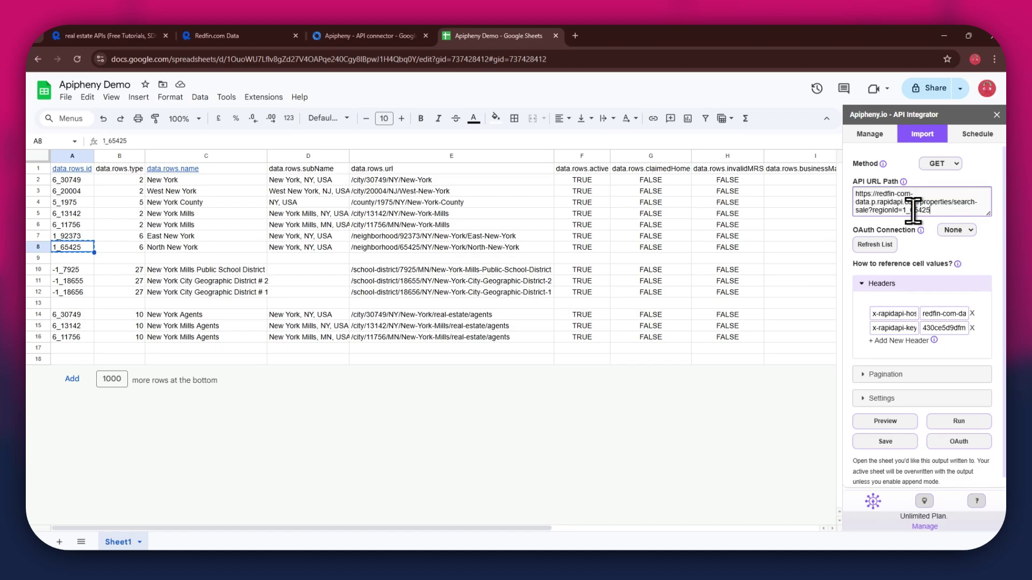
Replace the x-rapidapi-host header's value with redfin-com-data.p.rapidapi.com from the search-sale snippet, and run the request with overwriting the target sheet confirmed
{"action": "left_click", "coordinate": [242, 33]}
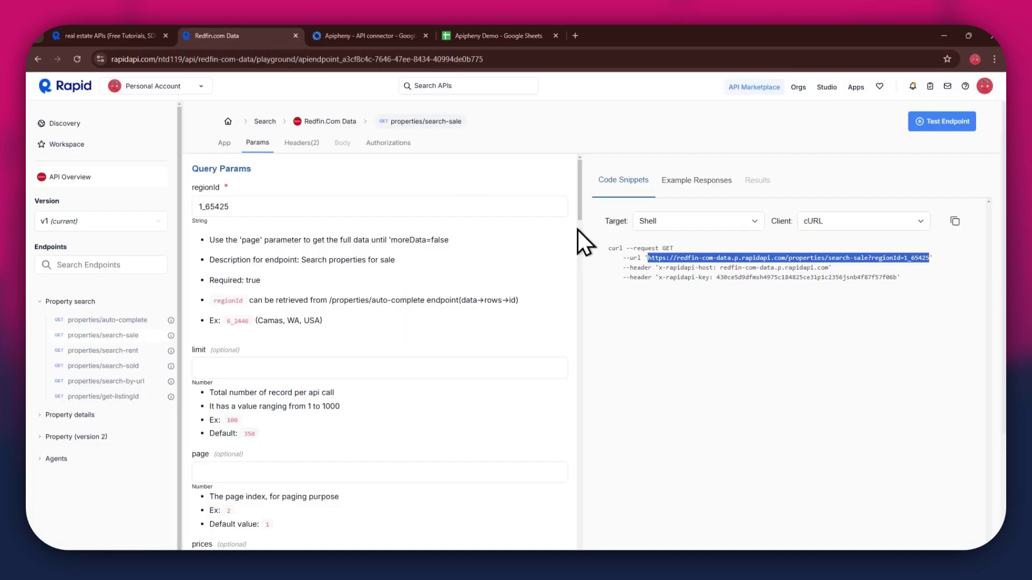
{"action": "left_click_drag", "start_coordinate": [721, 267], "coordinate": [828, 268]}
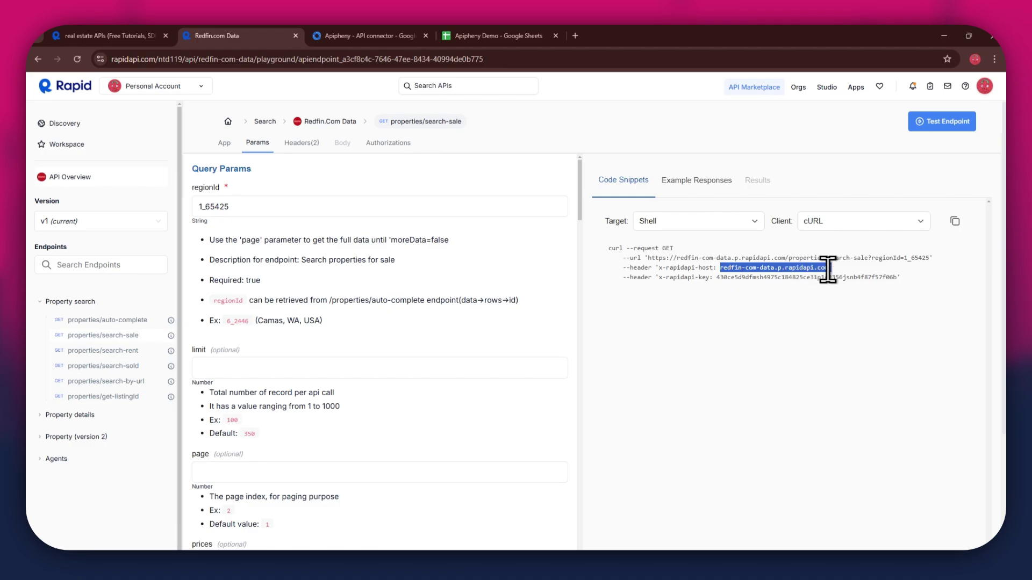
{"action": "left_click", "coordinate": [826, 269]}
{"action": "left_click_drag", "start_coordinate": [720, 269], "coordinate": [817, 268]}
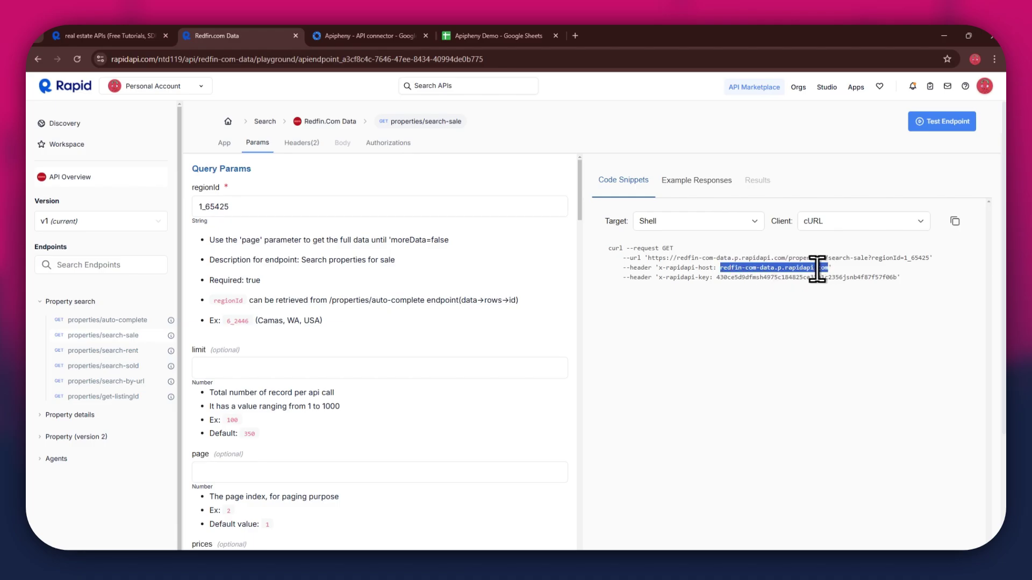
{"action": "left_click", "coordinate": [534, 37]}
{"action": "triple_click", "coordinate": [944, 314]}
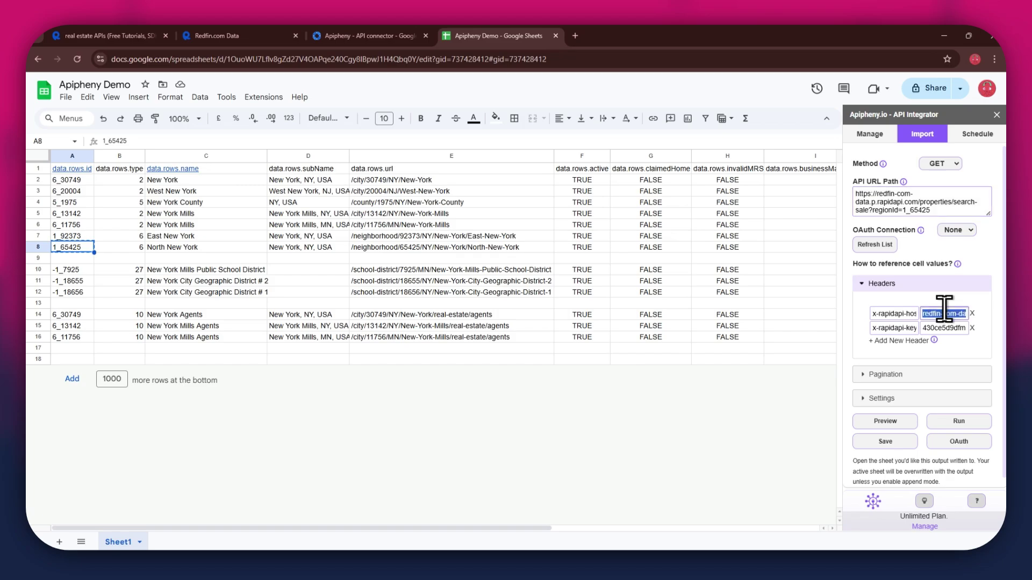
{"action": "key", "text": "ctrl+v"}
{"action": "left_click", "coordinate": [962, 415]}
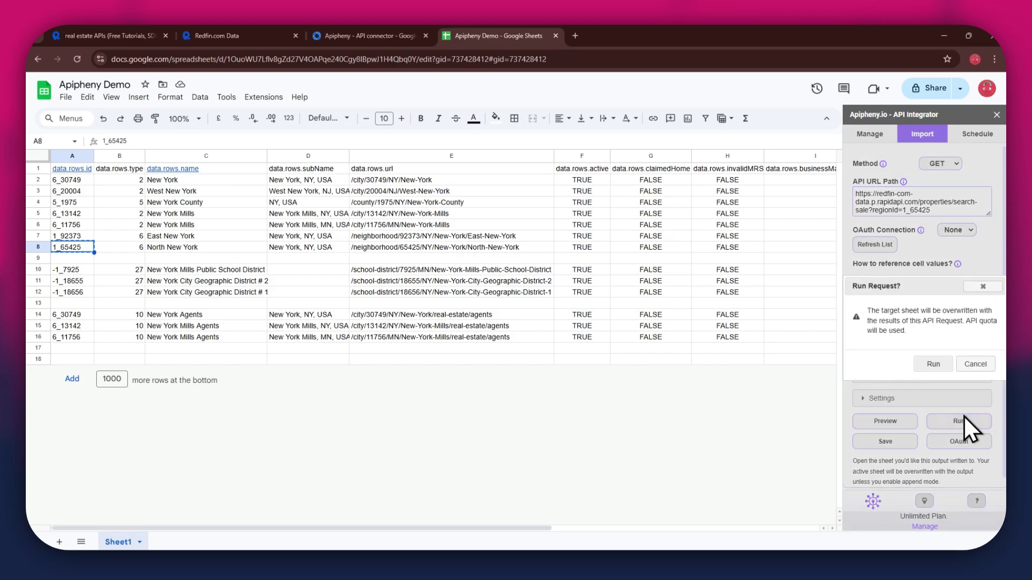
{"action": "left_click", "coordinate": [945, 367]}
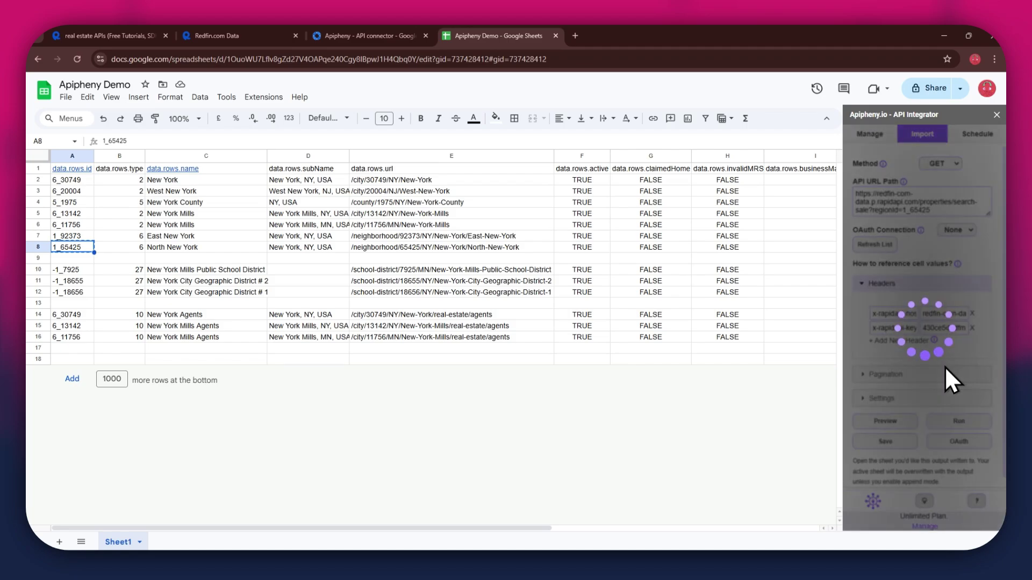